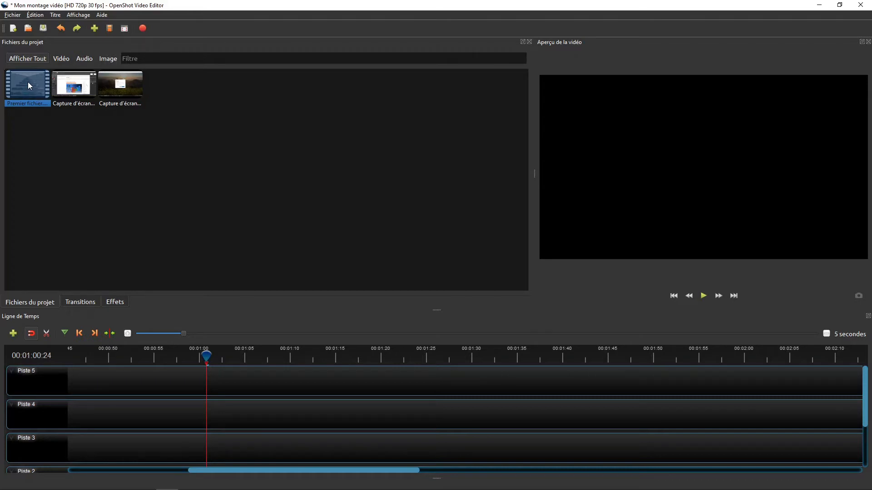
# - Place Premier fichier.mp4 on Piste 4 starting at the playhead, 00:01:00:24, and scrub through its opening section
pyautogui.moveTo(28, 84); pyautogui.dragTo(210, 405)
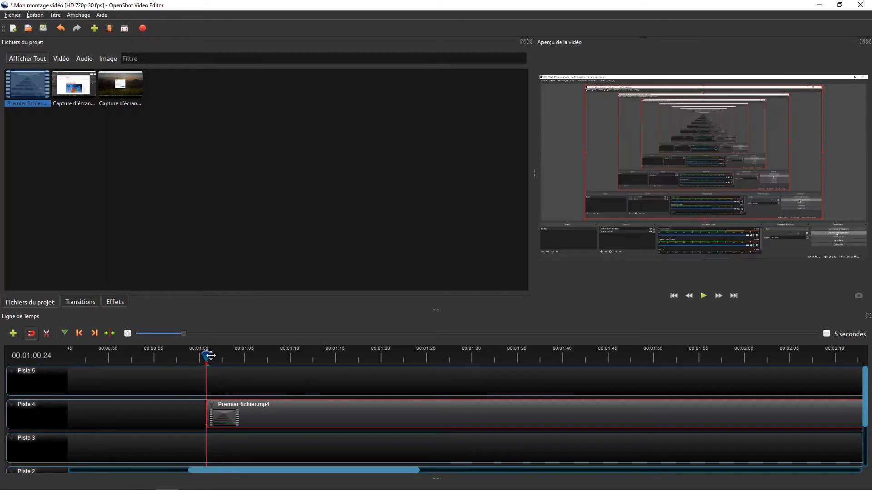
pyautogui.moveTo(207, 356); pyautogui.dragTo(282, 356)
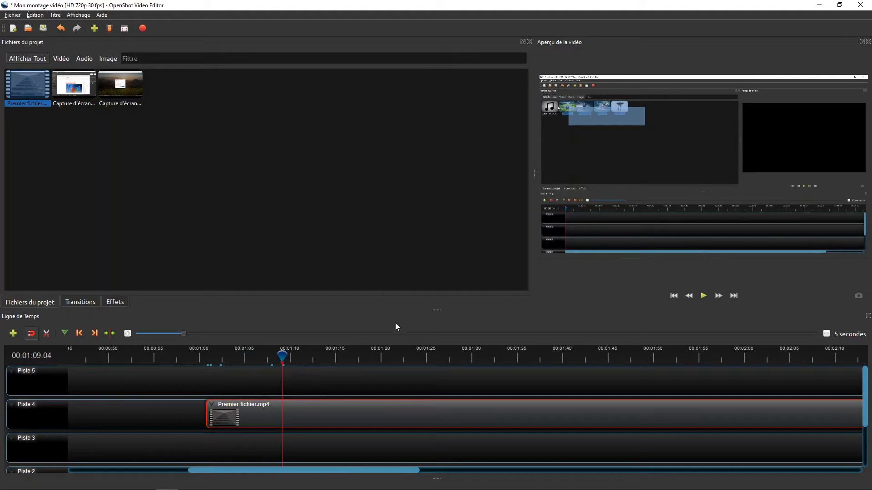
pyautogui.moveTo(282, 357); pyautogui.dragTo(399, 358)
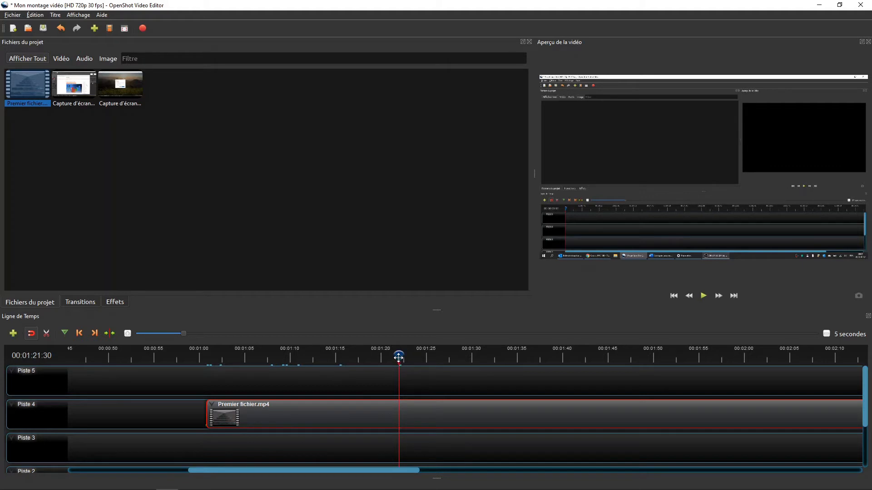
pyautogui.moveTo(401, 362); pyautogui.dragTo(372, 359)
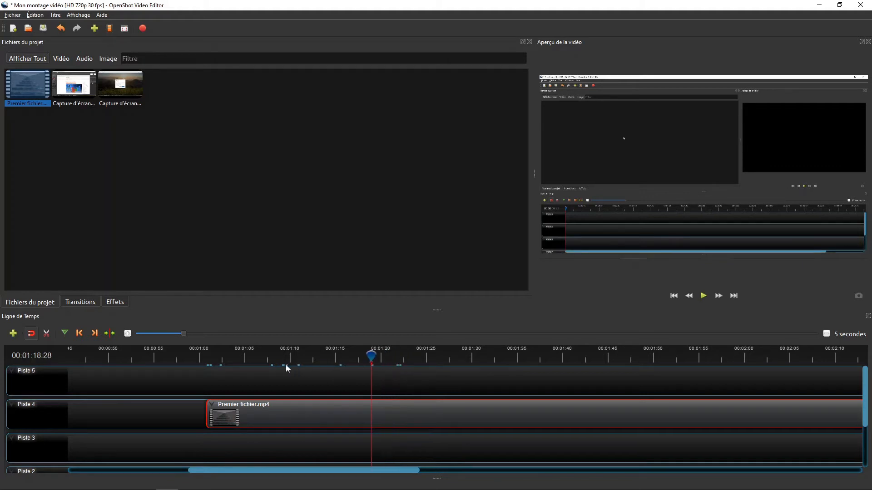
pyautogui.moveTo(261, 357); pyautogui.dragTo(218, 354)
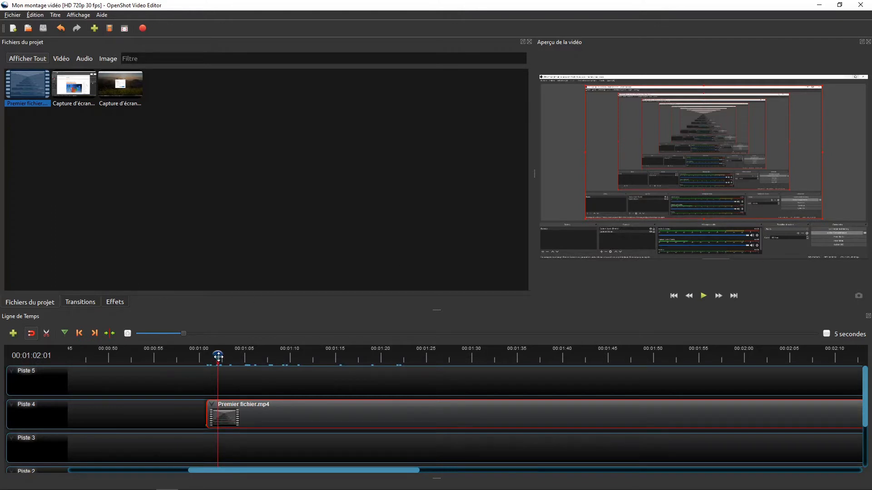
# - Locate the end of the unwanted opening at 00:01:03:25 and split the Piste 4 clip there with the razor tool
pyautogui.moveTo(219, 356); pyautogui.dragTo(228, 356)
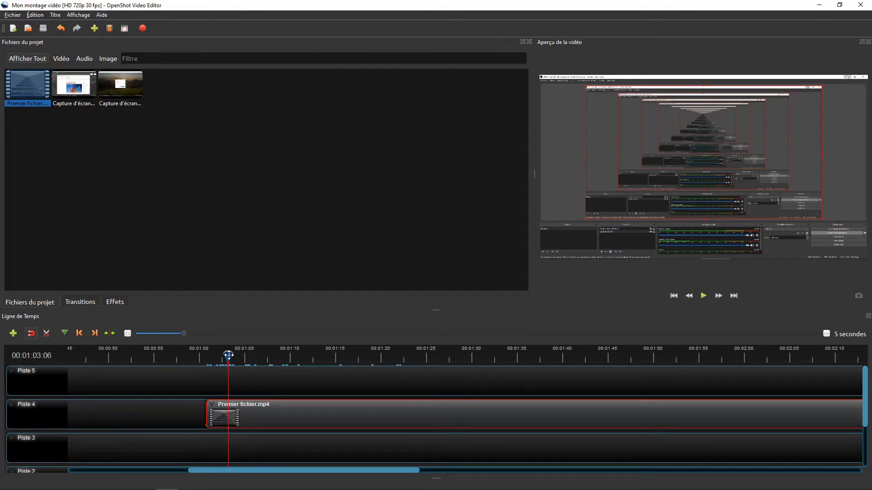
pyautogui.moveTo(228, 355); pyautogui.dragTo(231, 355)
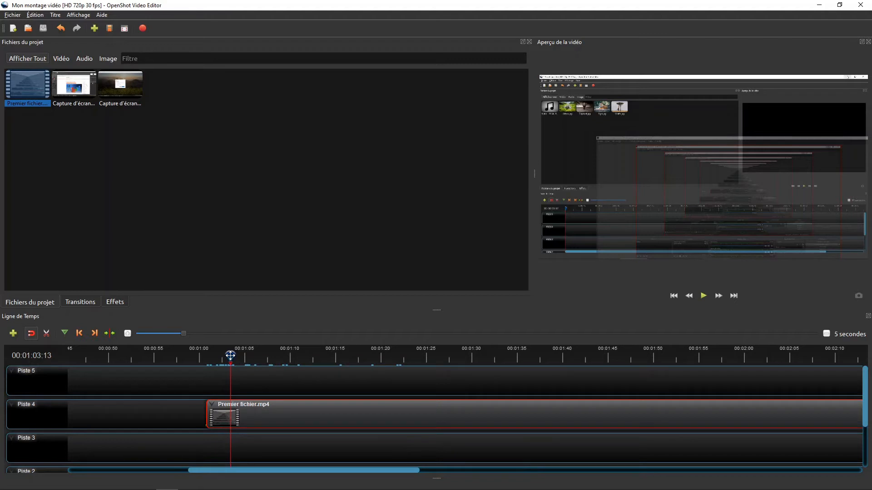
pyautogui.moveTo(231, 356); pyautogui.dragTo(234, 356)
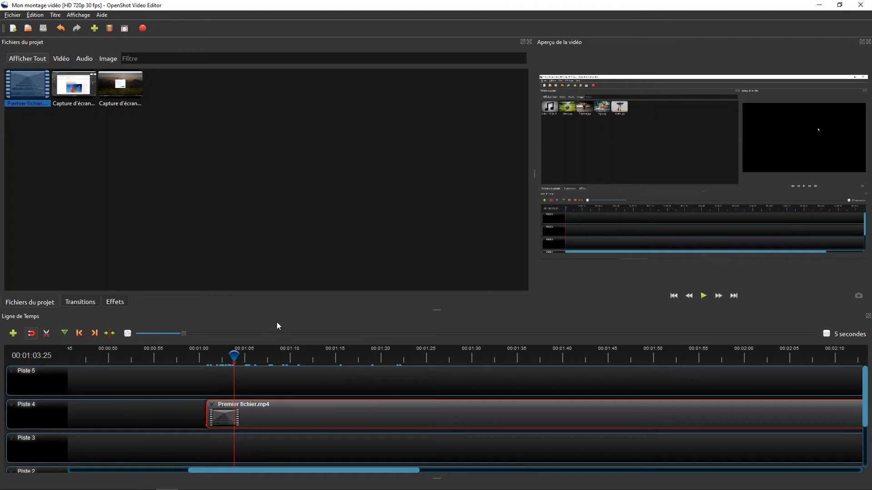
pyautogui.click(47, 334)
pyautogui.click(236, 405)
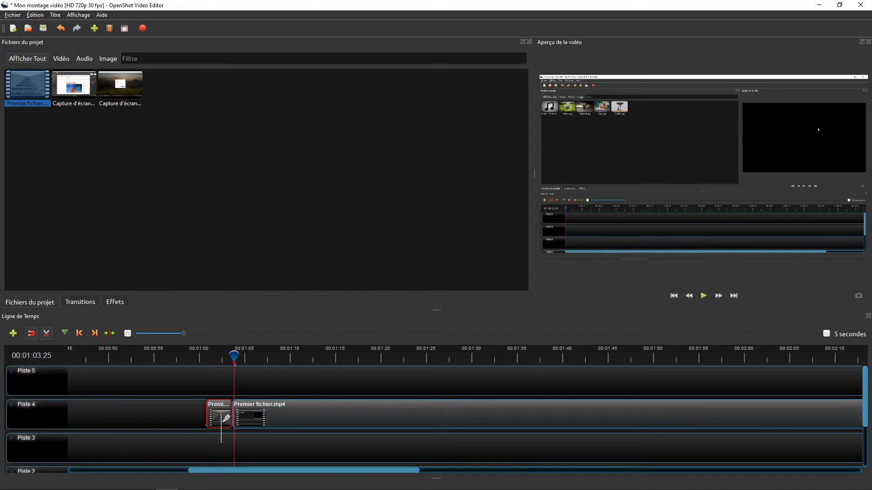
# - Turn off the razor, separate the short opening piece from the rest of the clip, preview it and delete it
pyautogui.click(47, 334)
pyautogui.moveTo(221, 415); pyautogui.dragTo(180, 413)
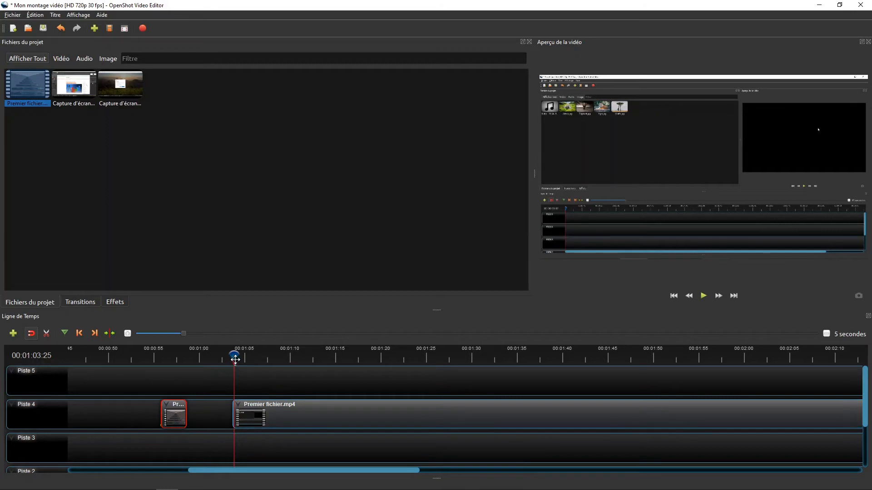
pyautogui.moveTo(234, 357); pyautogui.dragTo(183, 358)
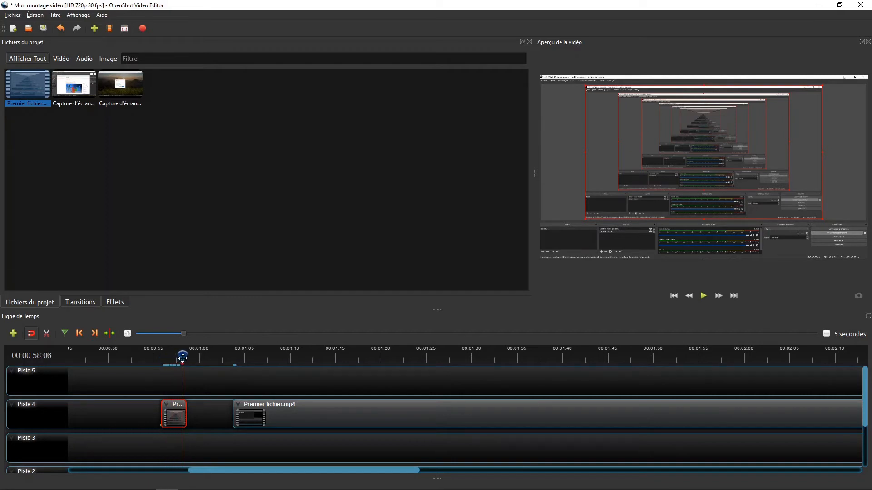
pyautogui.rightClick(173, 411)
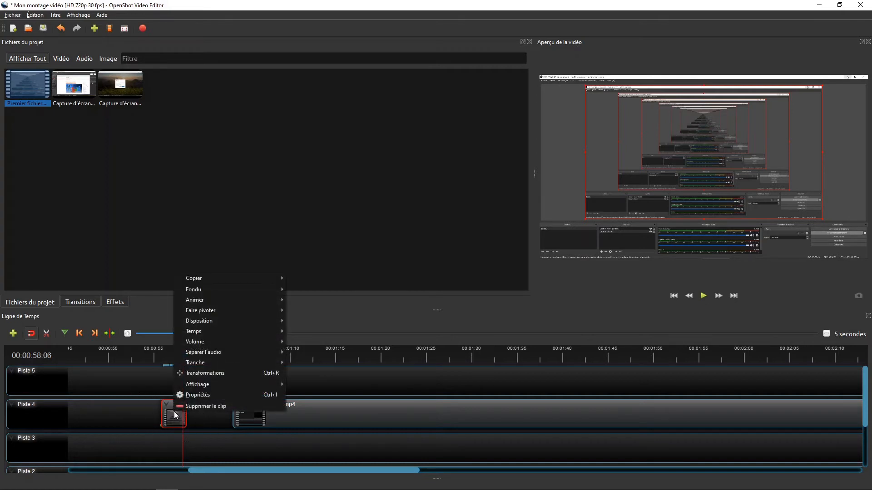
pyautogui.click(222, 407)
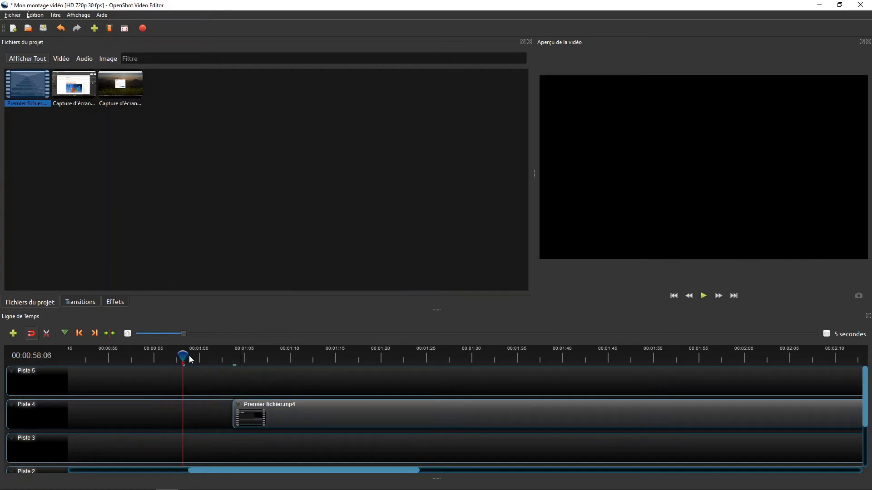
# - Scrub the trimmed clip's start, and set the timeline scale to 10 seconds so the whole clip fits
pyautogui.moveTo(182, 358); pyautogui.dragTo(299, 350)
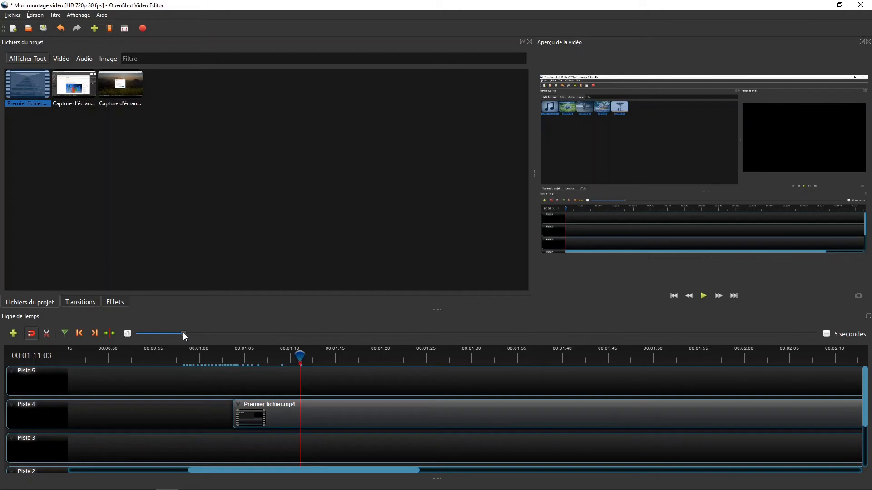
pyautogui.moveTo(180, 333); pyautogui.dragTo(162, 332)
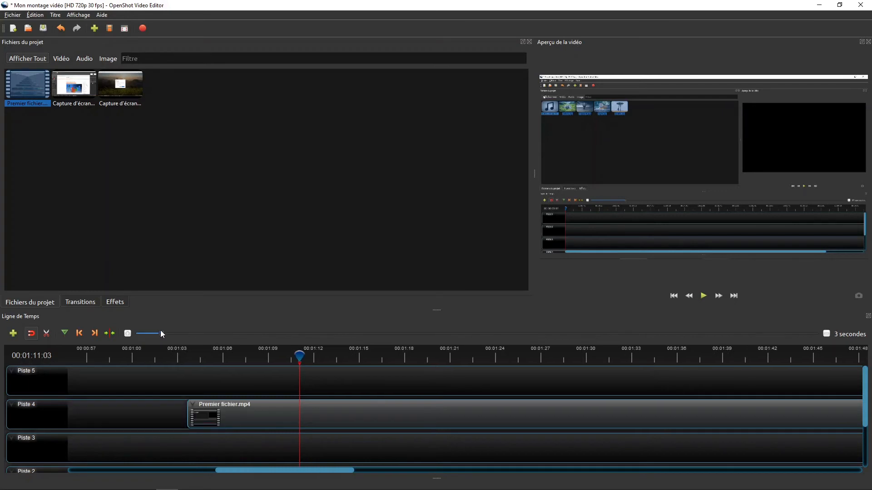
pyautogui.moveTo(172, 330); pyautogui.dragTo(257, 335)
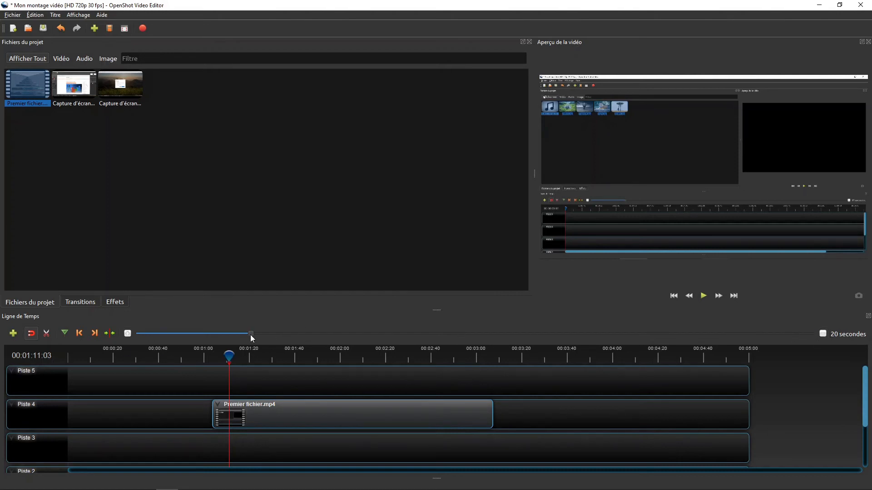
pyautogui.moveTo(249, 335); pyautogui.dragTo(234, 337)
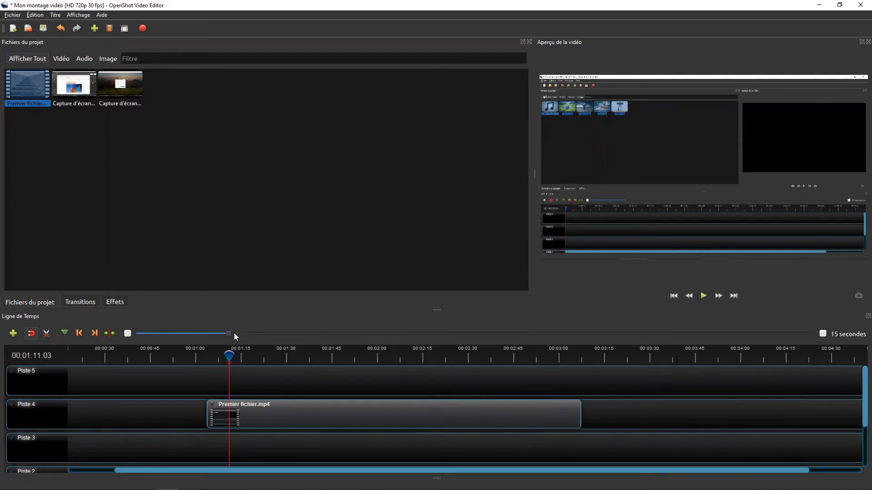
pyautogui.click(219, 334)
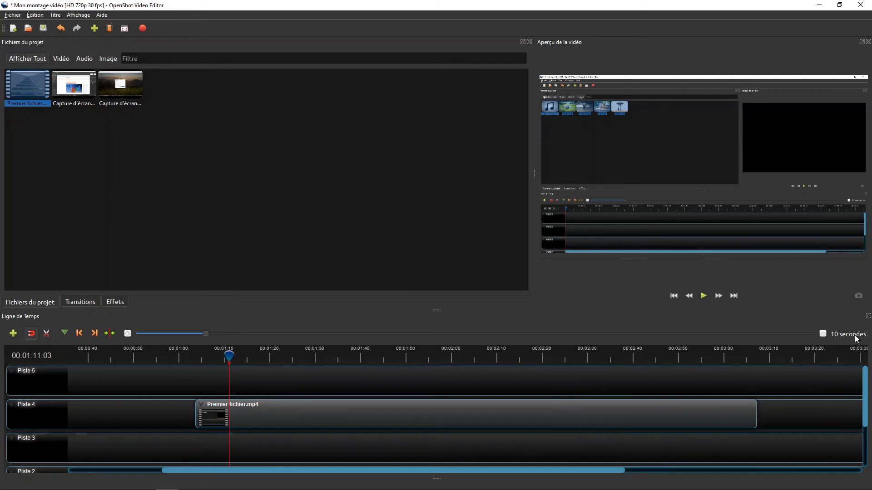
pyautogui.click(127, 334)
pyautogui.click(825, 334)
# - Scrub near the end of the Piste 4 clip for the unwanted ending, leaving the playhead at 00:03:02:19
pyautogui.moveTo(224, 357); pyautogui.dragTo(739, 355)
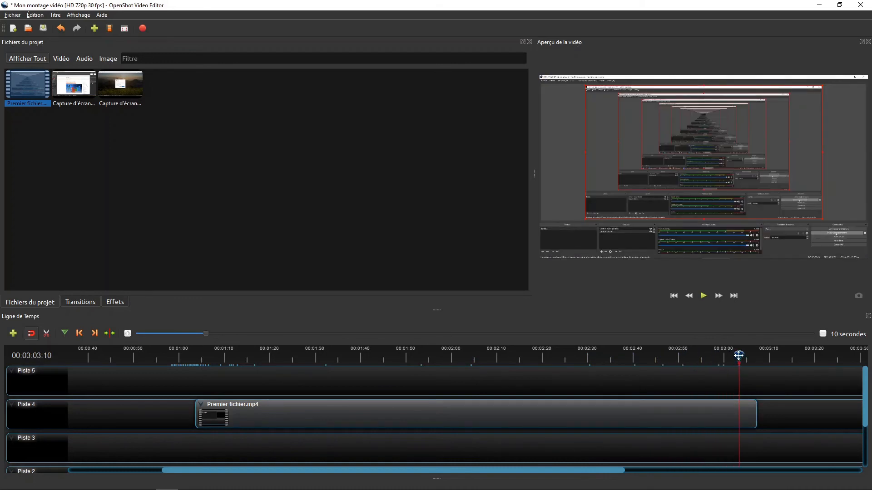
pyautogui.moveTo(739, 356)
pyautogui.mouseDown()
pyautogui.moveTo(723, 357)
pyautogui.moveTo(731, 357)
pyautogui.mouseUp()
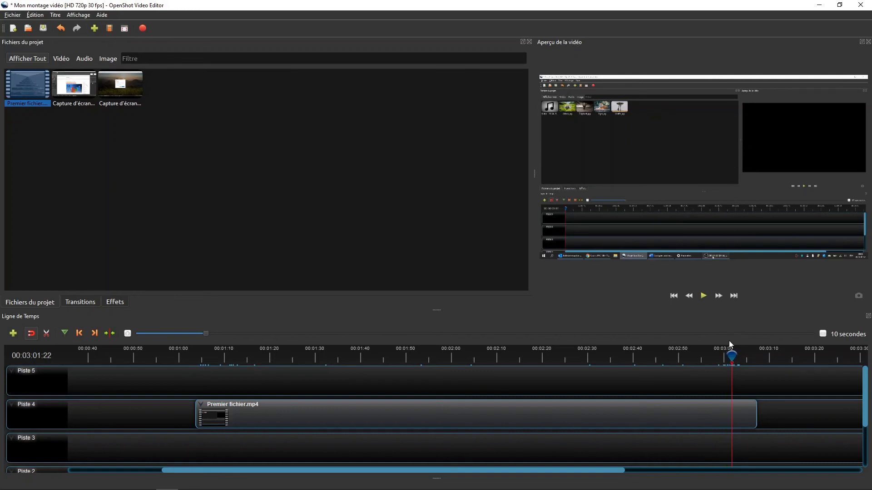
pyautogui.moveTo(732, 356)
pyautogui.mouseDown()
pyautogui.moveTo(748, 357)
pyautogui.moveTo(736, 361)
pyautogui.mouseUp()
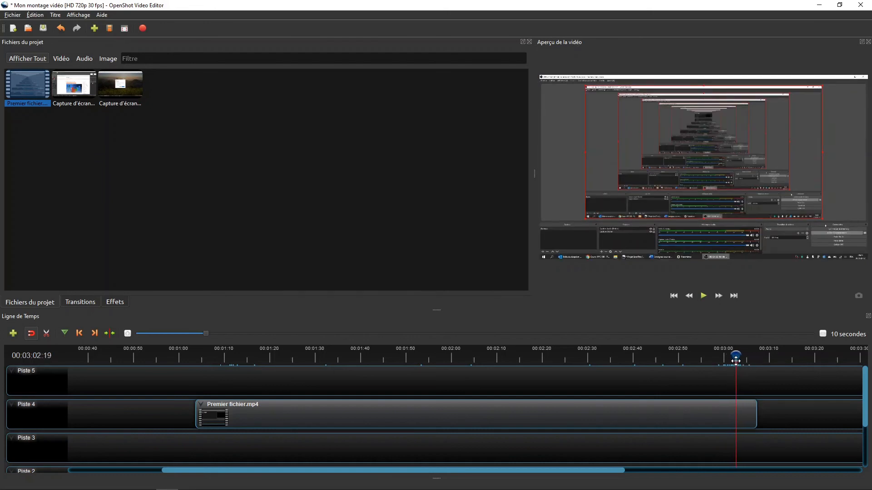
# - Step the playhead back frame by frame to 00:03:01:23 and split the clip there with the razor tool
pyautogui.press('Left')
pyautogui.press('Left')
pyautogui.press('Left')
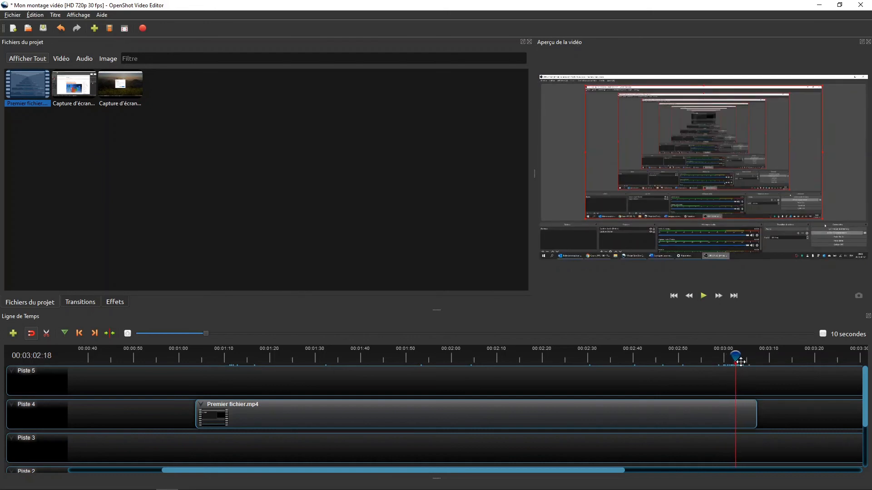
pyautogui.press('Left')
pyautogui.press('Left')
pyautogui.press('Left')
pyautogui.press('Left')
pyautogui.press('Left')
pyautogui.press('Left')
pyautogui.press('Left')
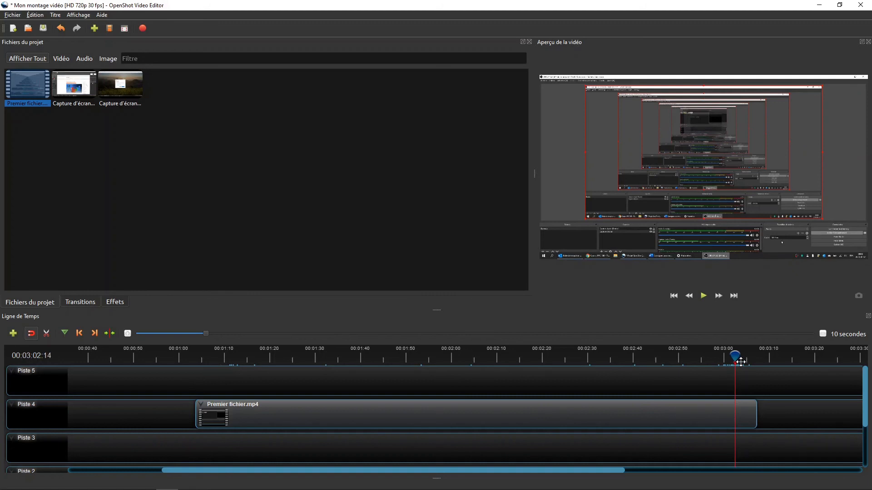
pyautogui.hotkey('ctrl', 's')
pyautogui.press('Left')
pyautogui.press('Left')
pyautogui.press('Left')
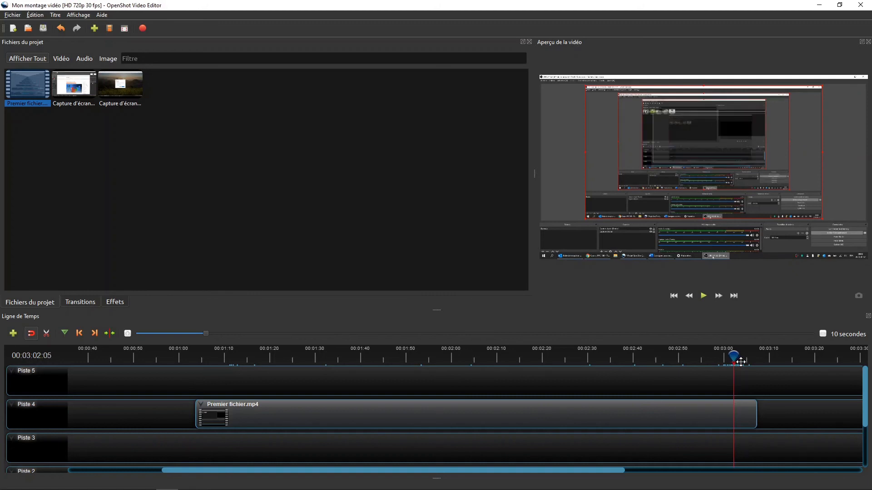
pyautogui.press('Left')
pyautogui.press('Left')
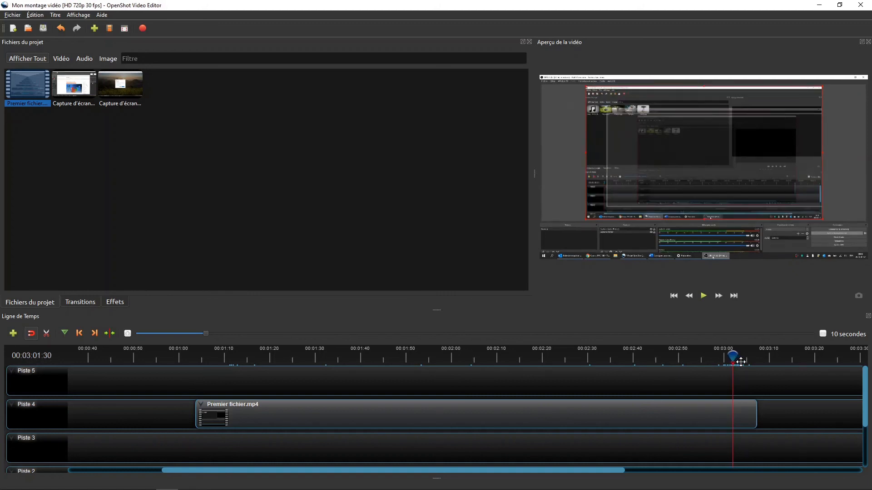
pyautogui.press('Left')
pyautogui.press('Left')
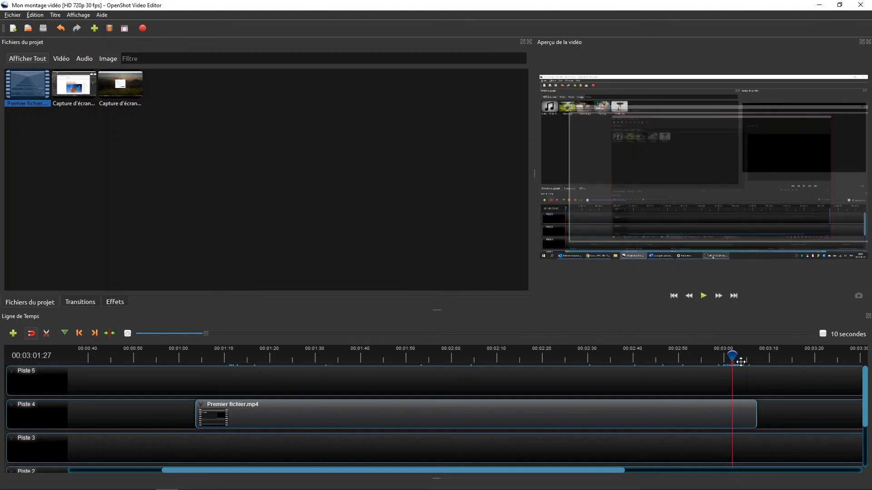
pyautogui.press('Left')
pyautogui.press('Left')
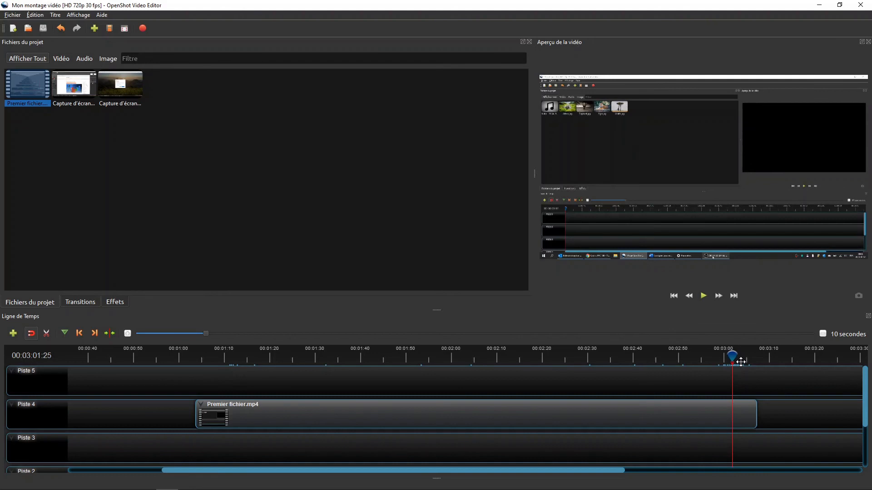
pyautogui.press('Left')
pyautogui.press('Left')
pyautogui.click(47, 334)
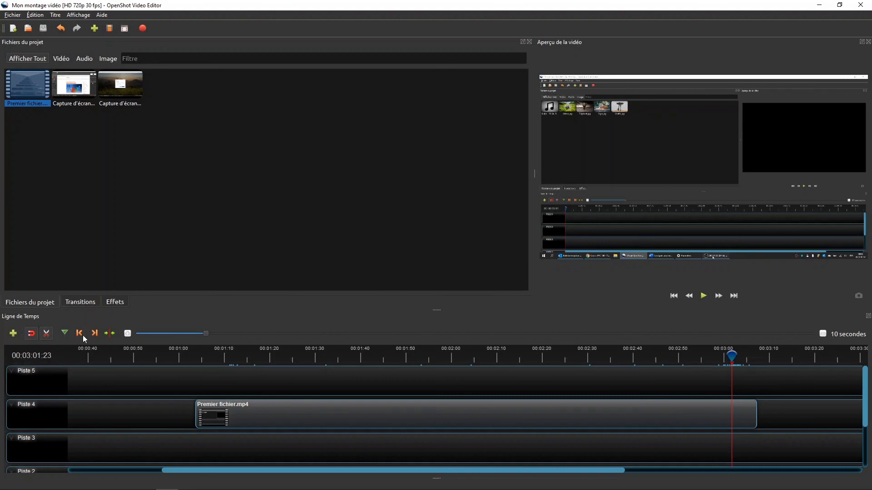
pyautogui.click(734, 406)
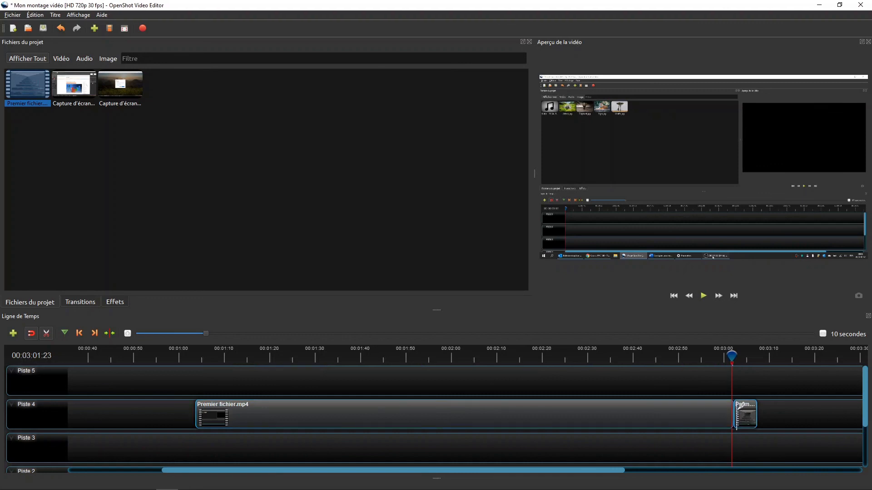
# - Turn off the razor, move the short end piece away from the main clip on Piste 4 and delete it
pyautogui.click(47, 333)
pyautogui.moveTo(748, 411); pyautogui.dragTo(778, 412)
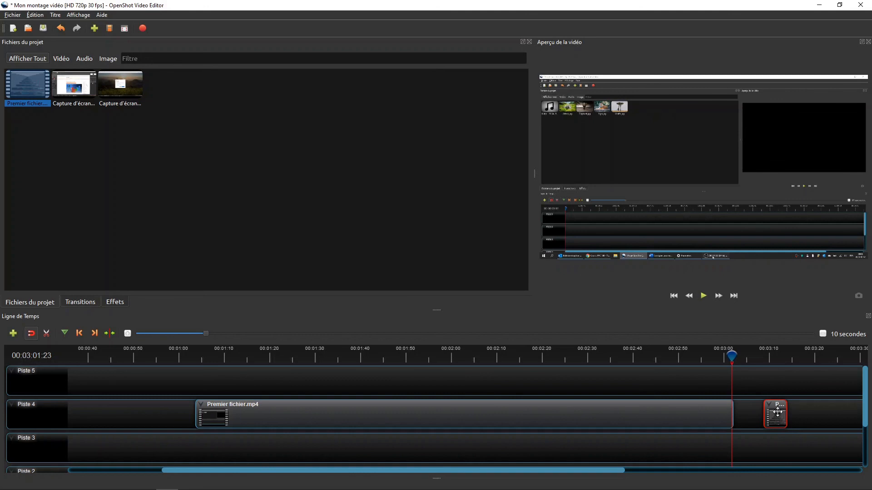
pyautogui.rightClick(777, 412)
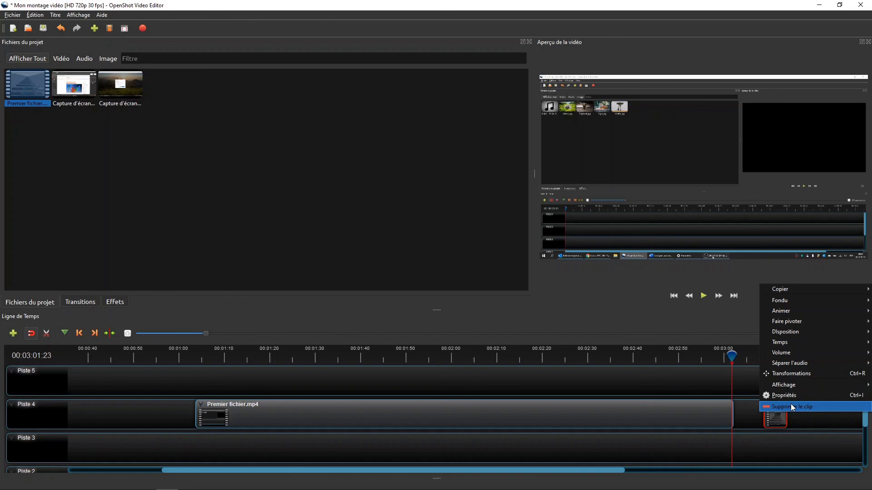
pyautogui.click(792, 407)
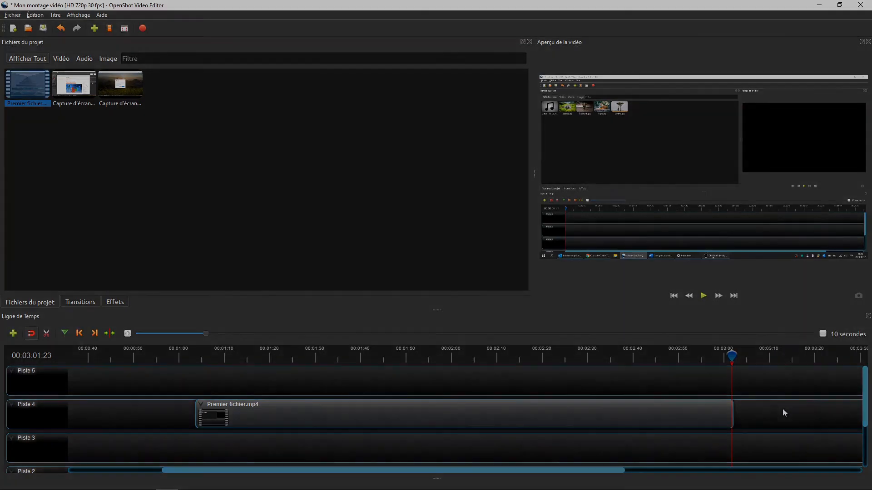